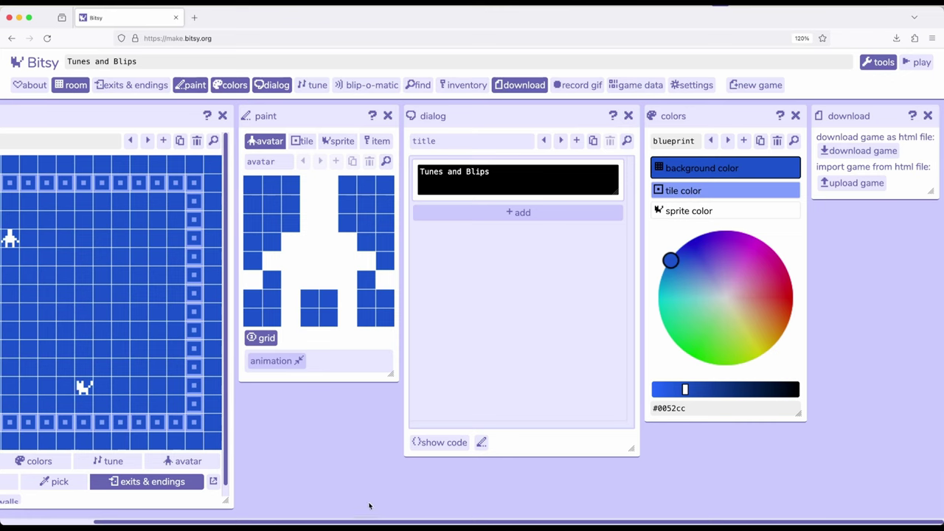
# Step: Scroll the workspace left to bring the example room with avatar and cat into view
pyautogui.moveTo(375, 522); pyautogui.dragTo(243, 506)
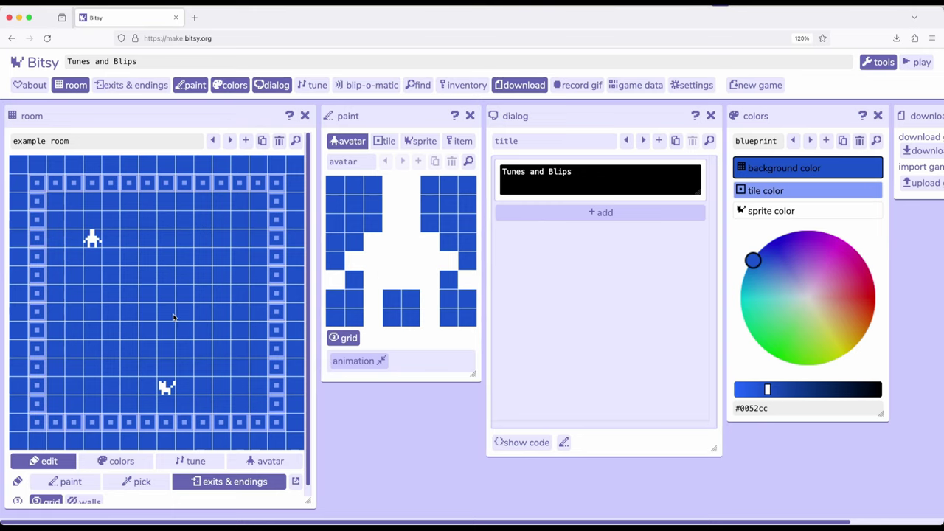
# Step: Playtest Tunes and Blips past its title text into the room, then stop the test
pyautogui.click(918, 62)
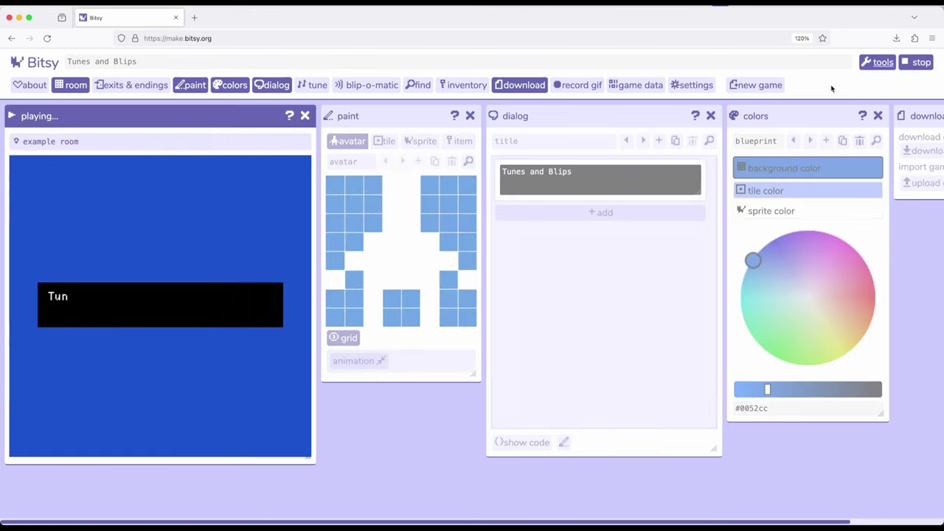
pyautogui.click(203, 335)
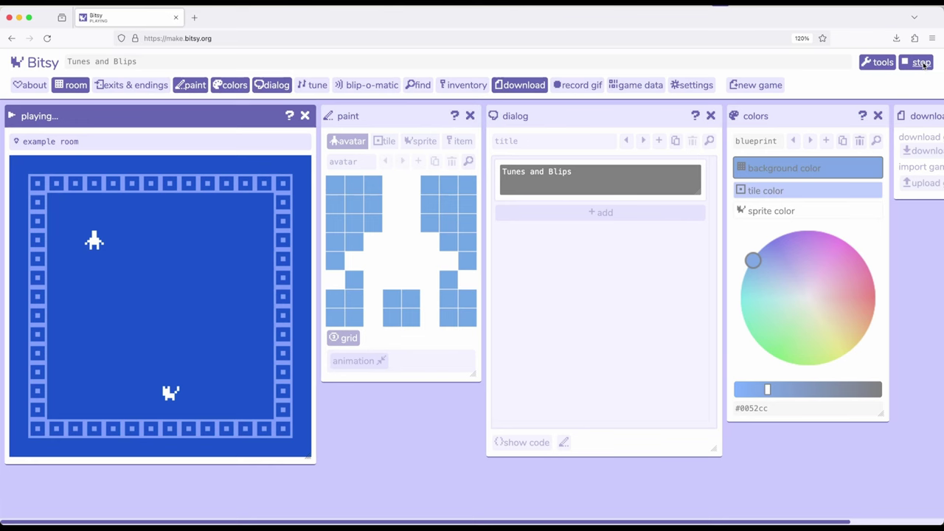
pyautogui.click(922, 64)
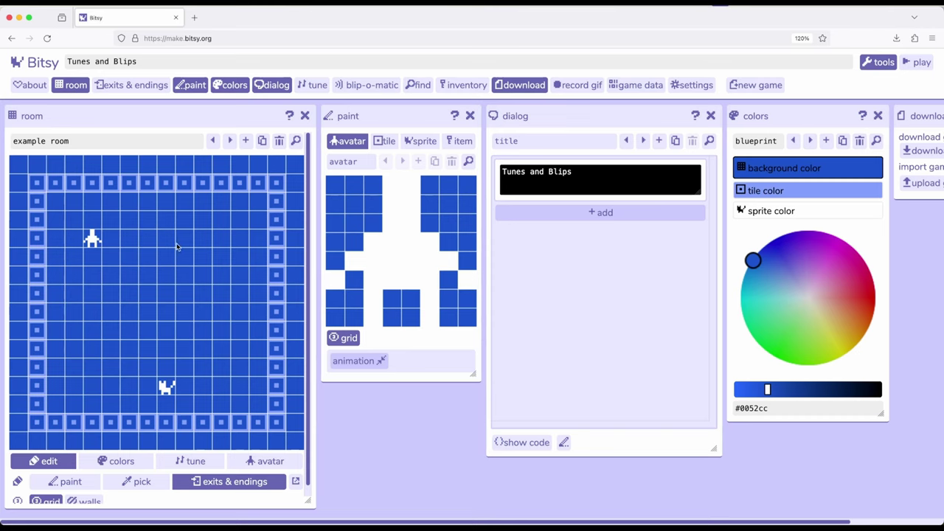
# Step: Set the example room's tune to off in the room panel's tune setting
pyautogui.moveTo(163, 120); pyautogui.dragTo(164, 118)
pyautogui.click(193, 468)
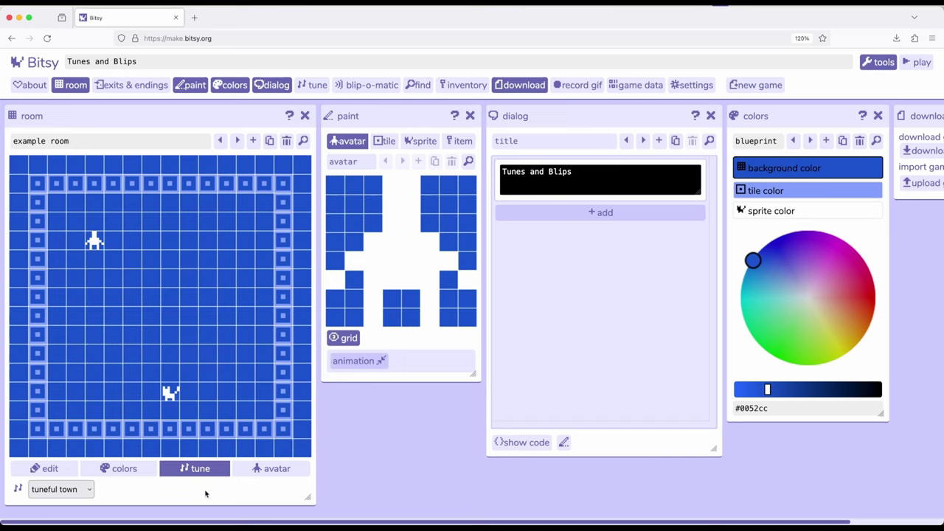
pyautogui.click(87, 488)
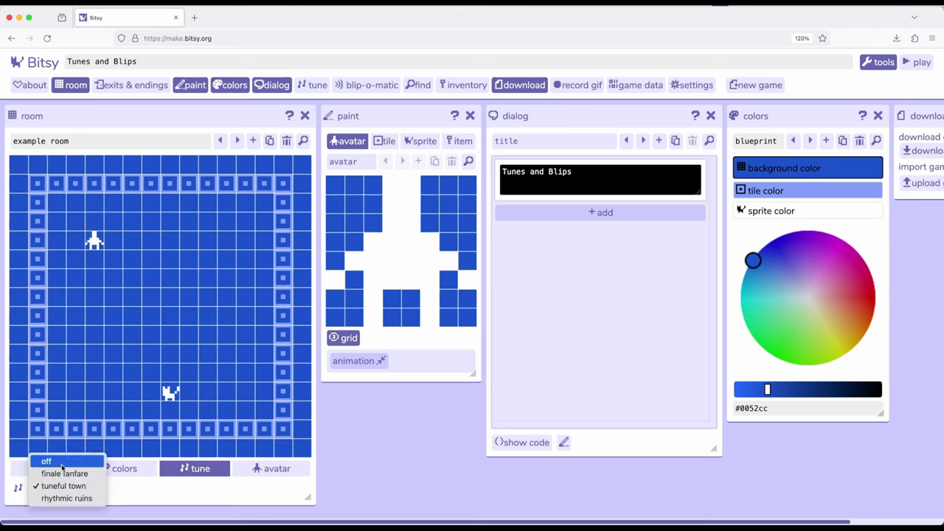
pyautogui.click(63, 462)
pyautogui.click(82, 492)
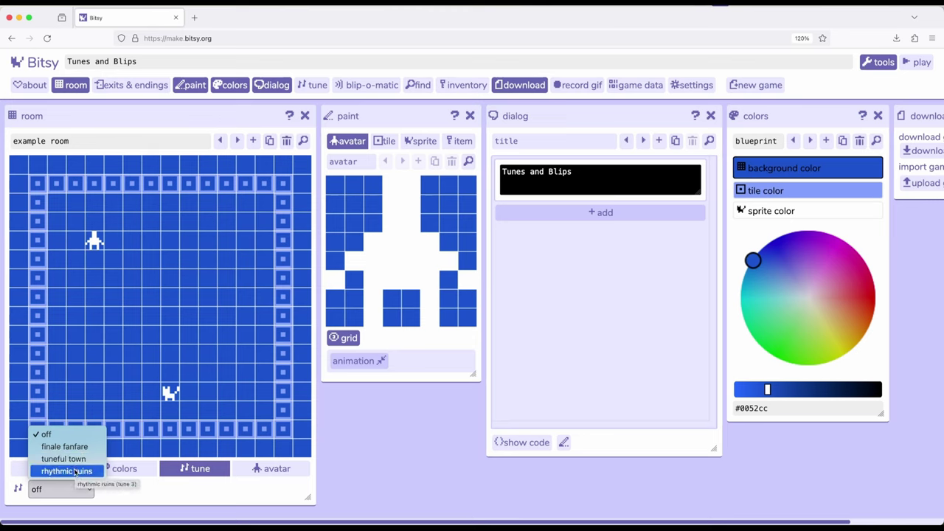
pyautogui.click(143, 501)
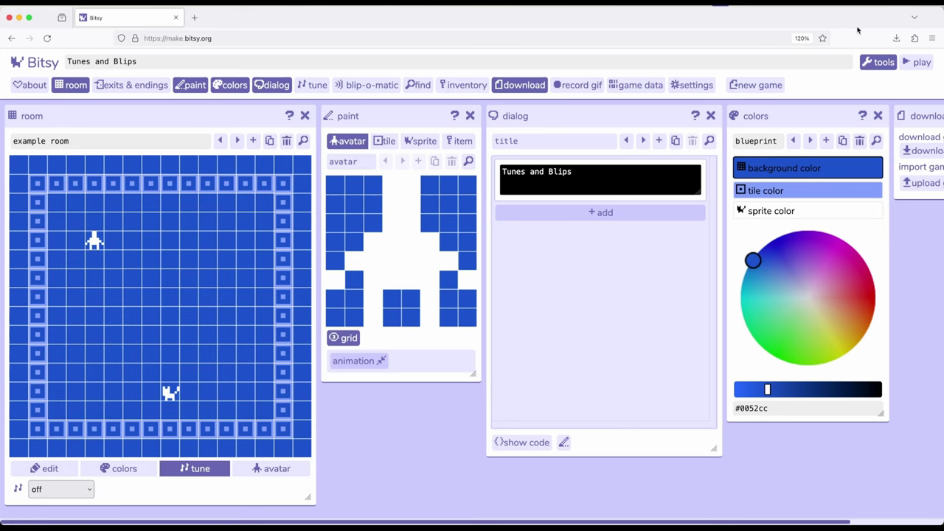
pyautogui.click(317, 85)
pyautogui.moveTo(804, 116)
pyautogui.mouseDown()
pyautogui.moveTo(89, 116)
pyautogui.moveTo(236, 107)
pyautogui.mouseUp()
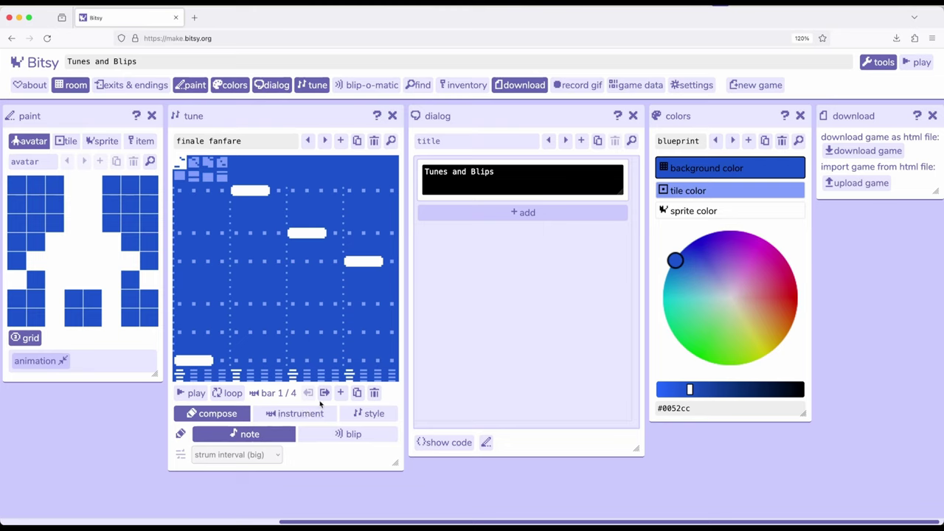
pyautogui.click(341, 434)
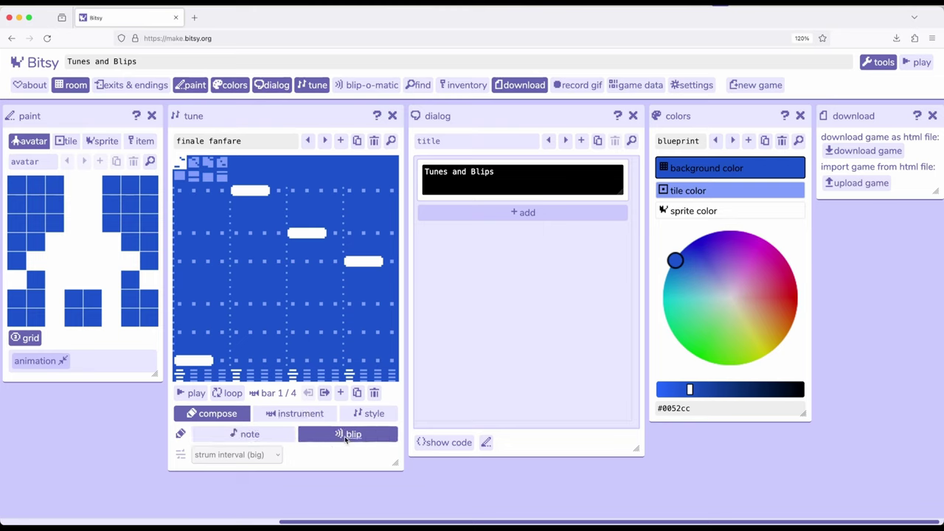
pyautogui.click(251, 441)
pyautogui.click(317, 442)
pyautogui.click(251, 434)
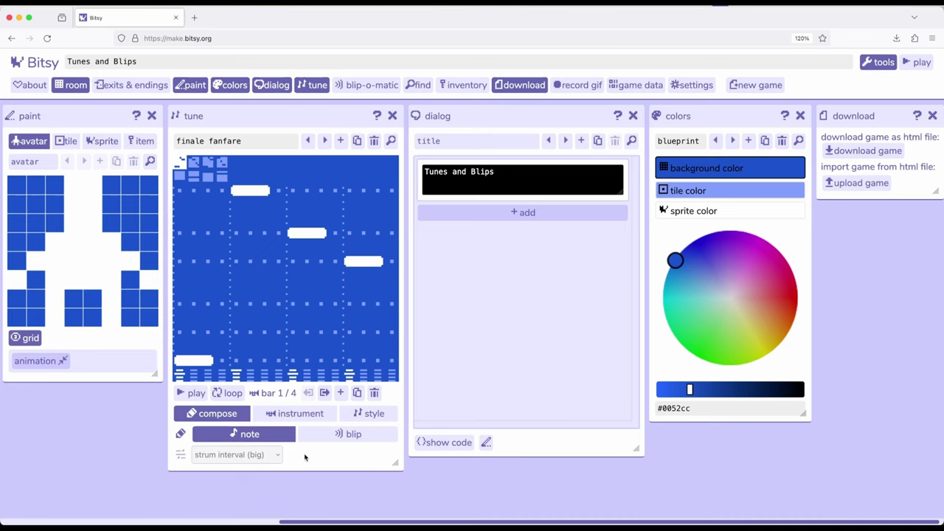
pyautogui.click(392, 115)
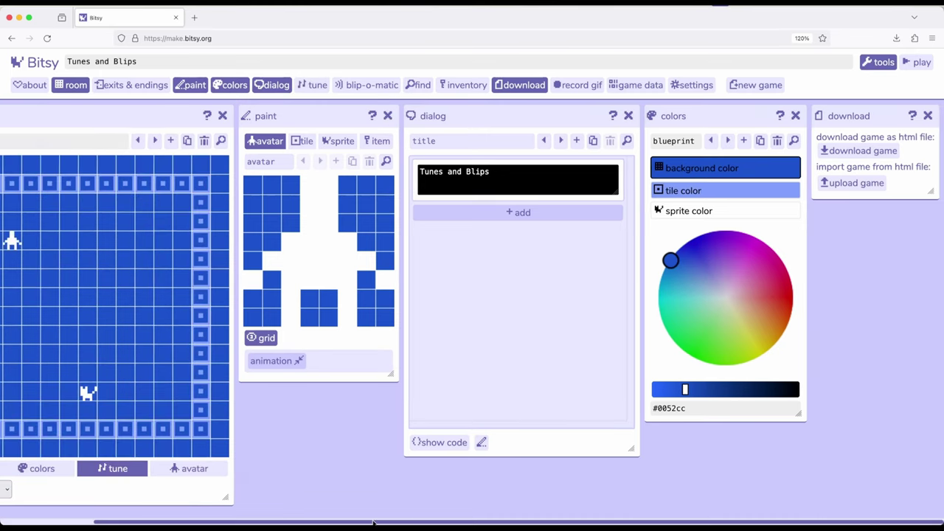
pyautogui.hscroll(-3, 373, 522)
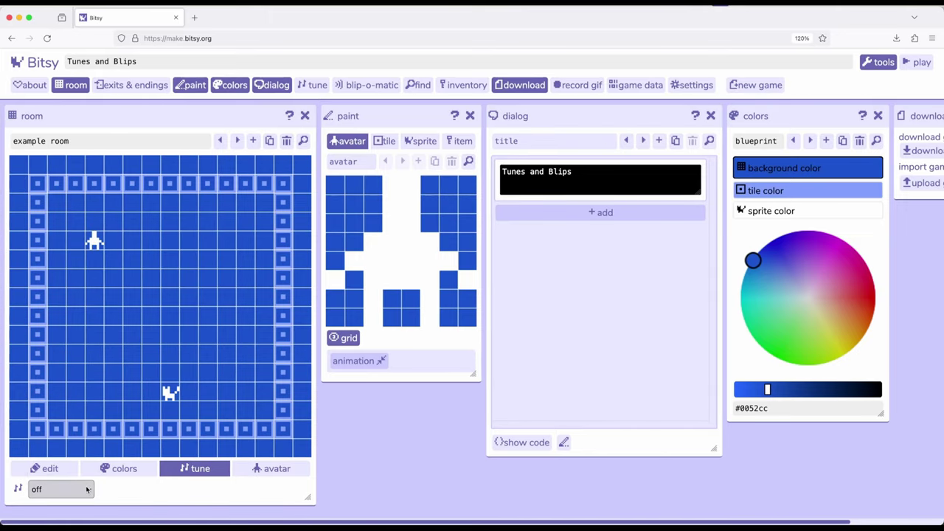
pyautogui.click(87, 489)
pyautogui.click(63, 431)
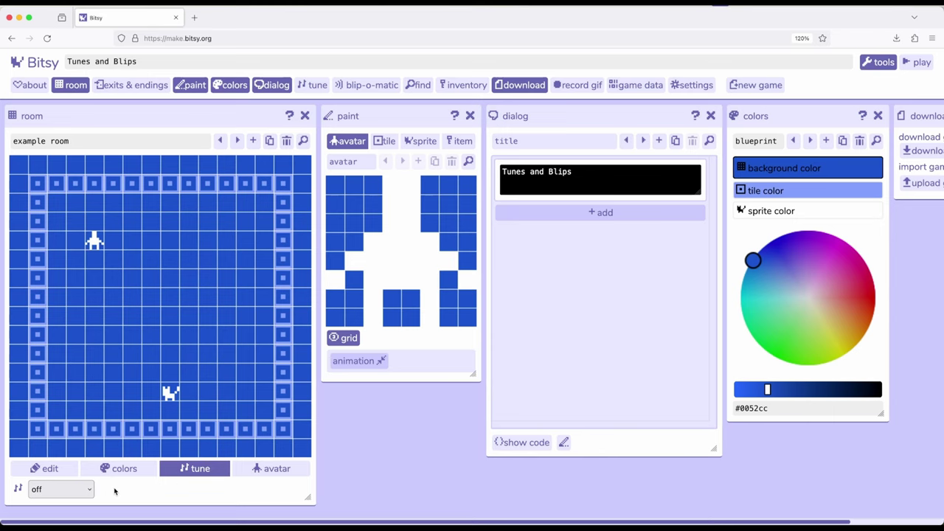
# Step: Place the blip-o-matic beside the paint panel, play the meow blip, and show the cat sprite
pyautogui.click(365, 86)
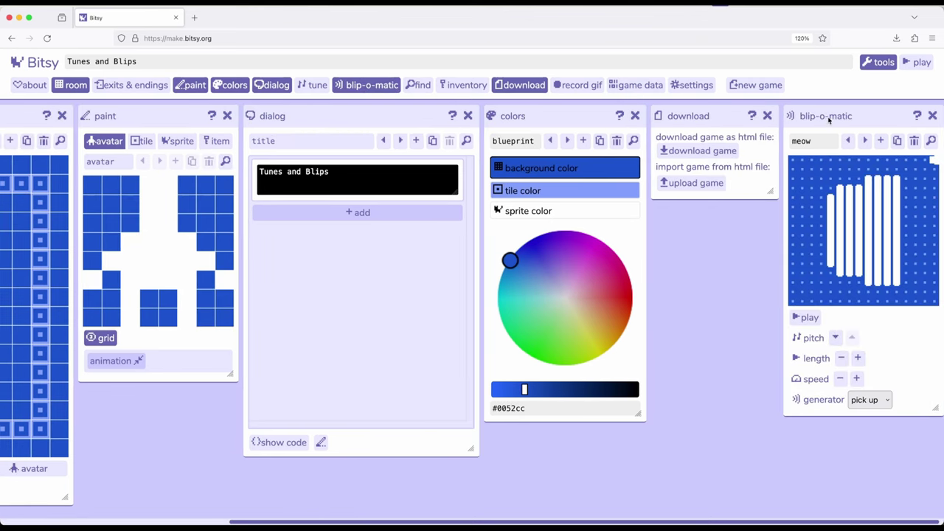
pyautogui.moveTo(825, 118)
pyautogui.mouseDown()
pyautogui.moveTo(177, 114)
pyautogui.moveTo(286, 122)
pyautogui.mouseUp()
pyautogui.click(268, 319)
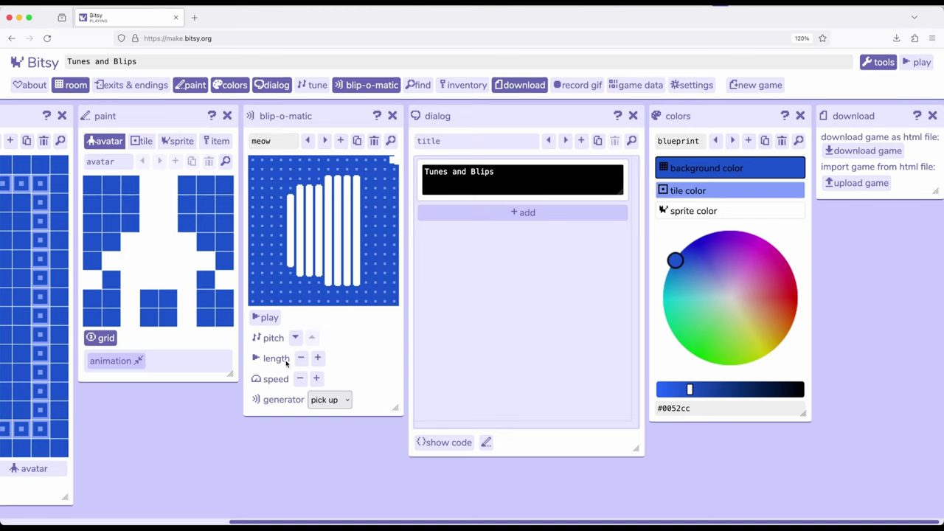
pyautogui.click(349, 400)
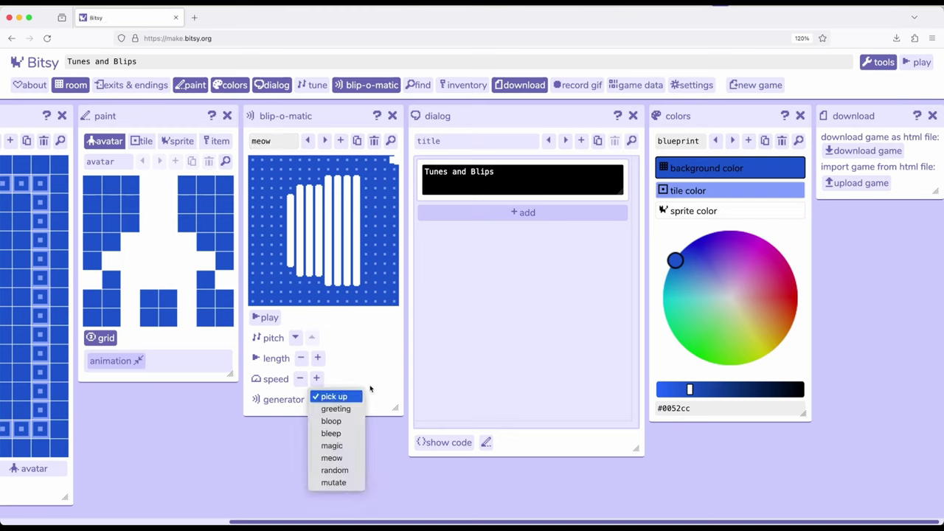
pyautogui.click(369, 331)
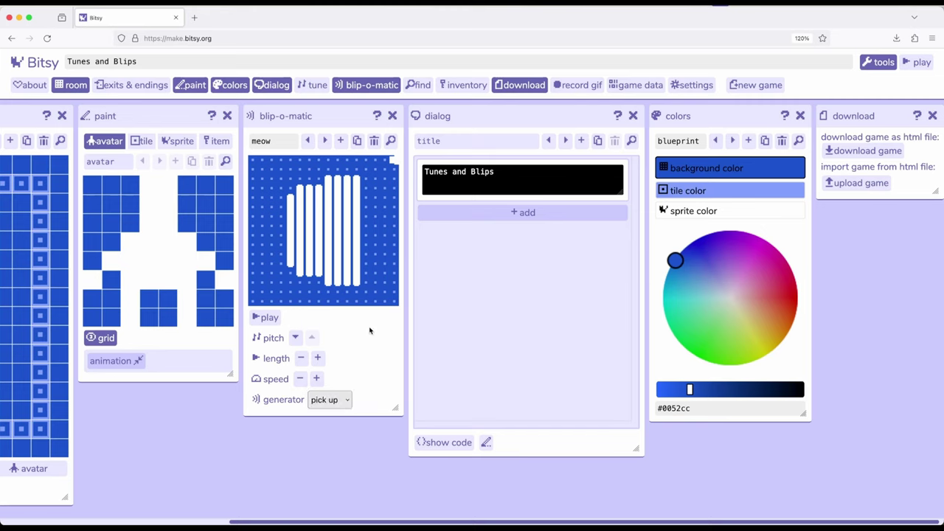
pyautogui.click(178, 141)
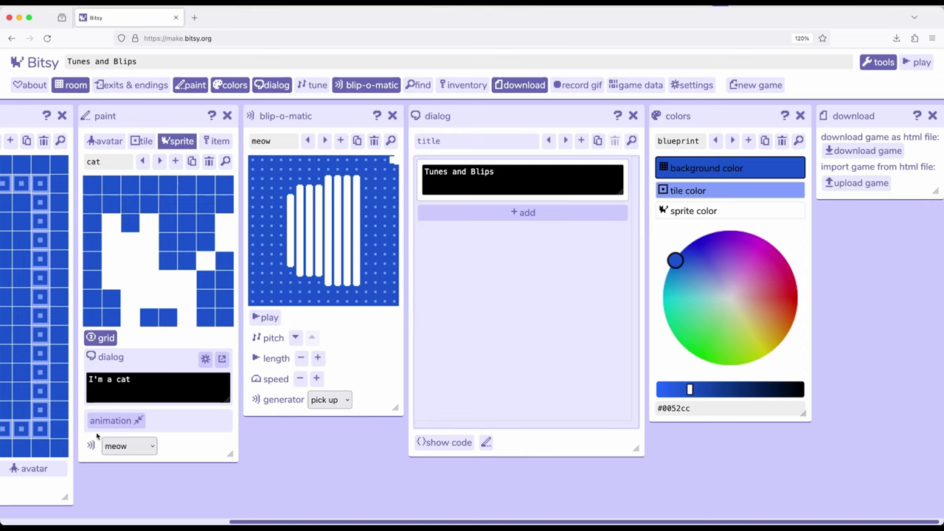
pyautogui.click(144, 446)
pyautogui.click(144, 445)
pyautogui.click(269, 318)
pyautogui.click(269, 318)
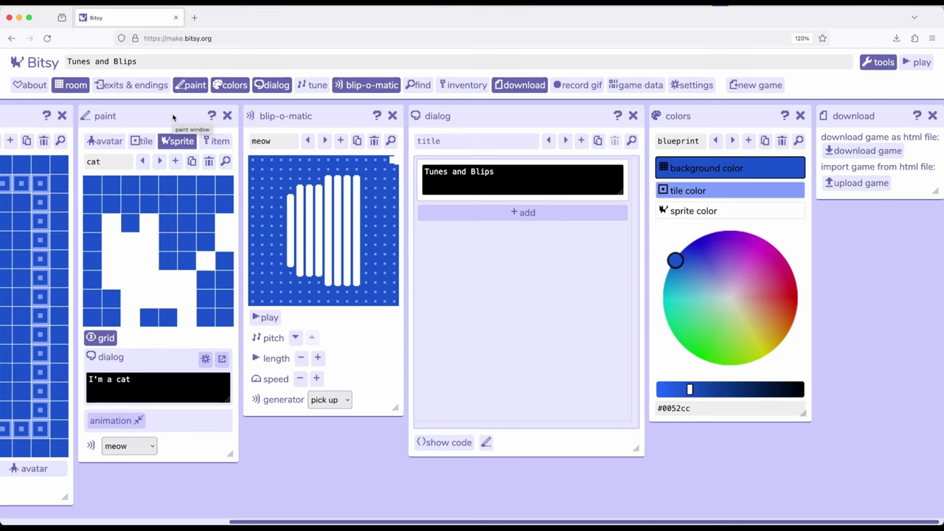
# Step: Give the tea item the 'pick up key' sound
pyautogui.click(228, 144)
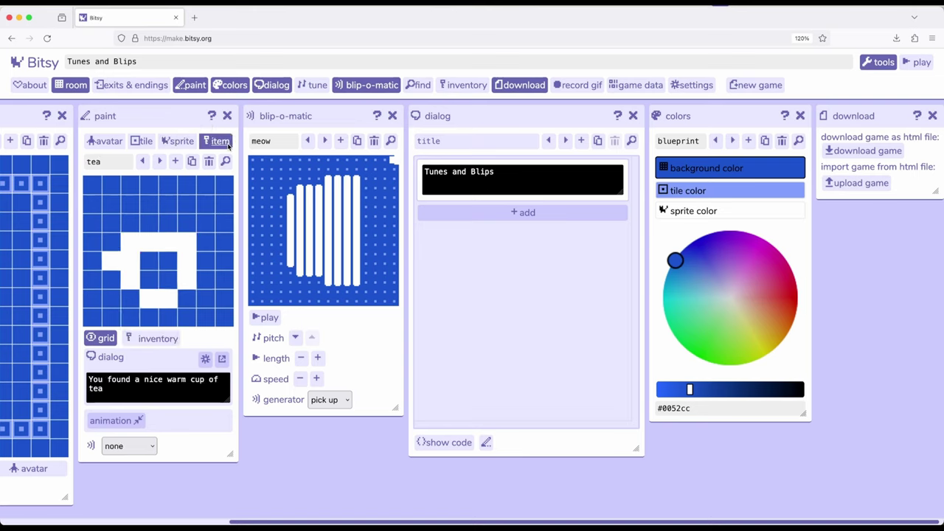
pyautogui.click(140, 446)
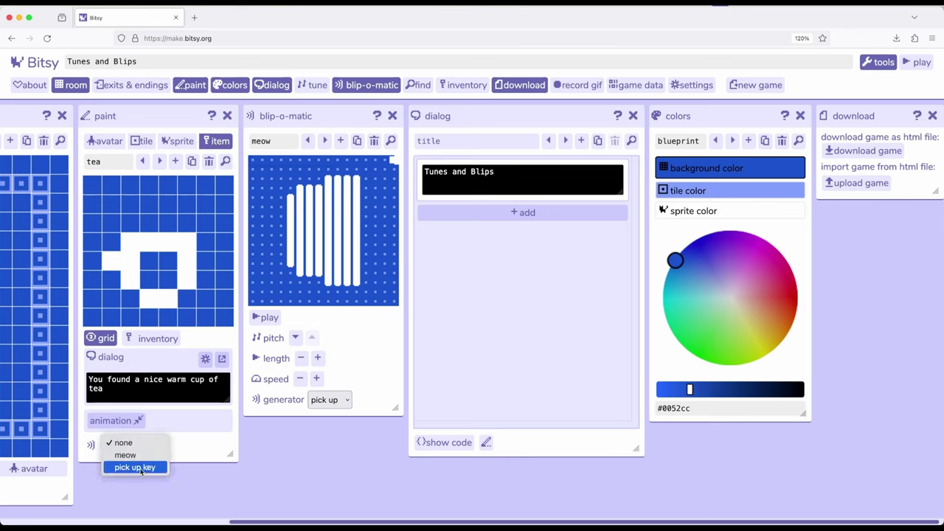
pyautogui.click(140, 468)
# Step: Preview the pick up key blip, close the blip-o-matic, and return to the cat sprite
pyautogui.click(323, 141)
pyautogui.click(264, 318)
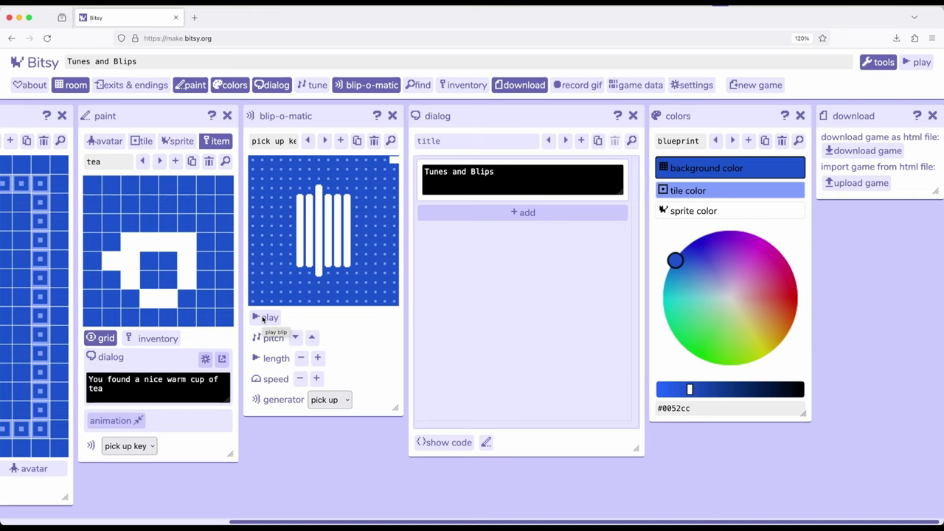
pyautogui.click(392, 115)
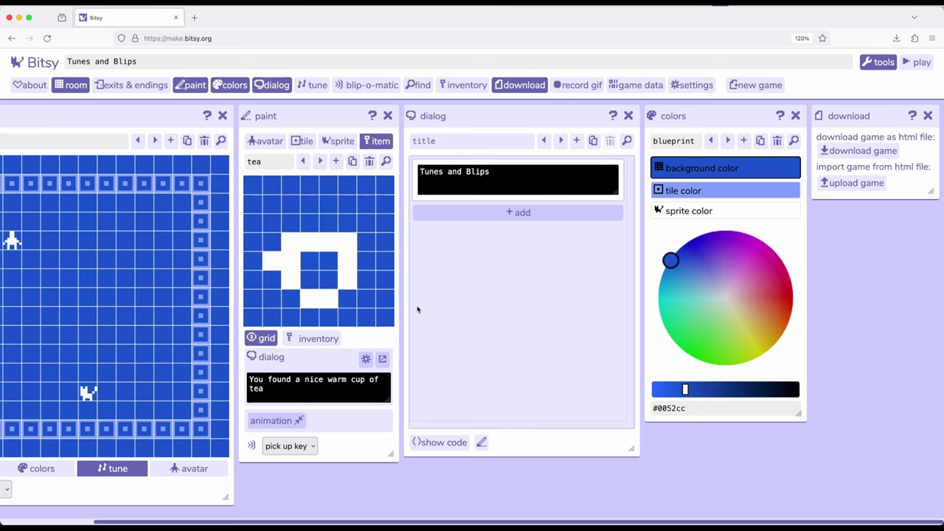
pyautogui.click(339, 141)
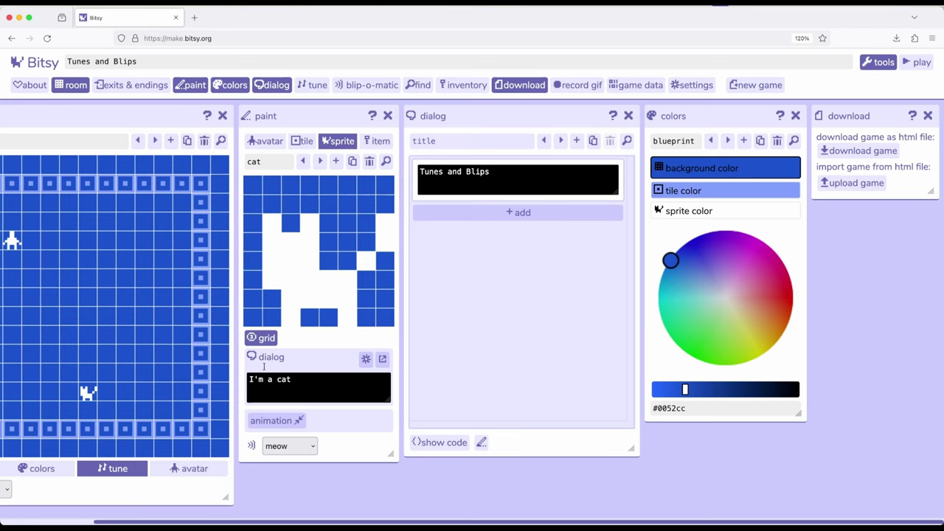
# Step: Add a sound-action tune command to the cat's dialog set to rhythmic ruins
pyautogui.click(382, 360)
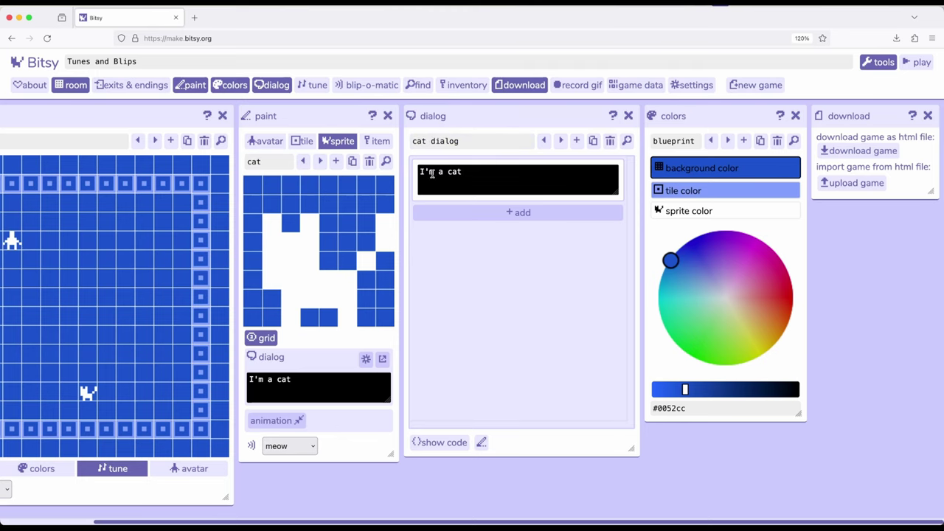
pyautogui.click(520, 214)
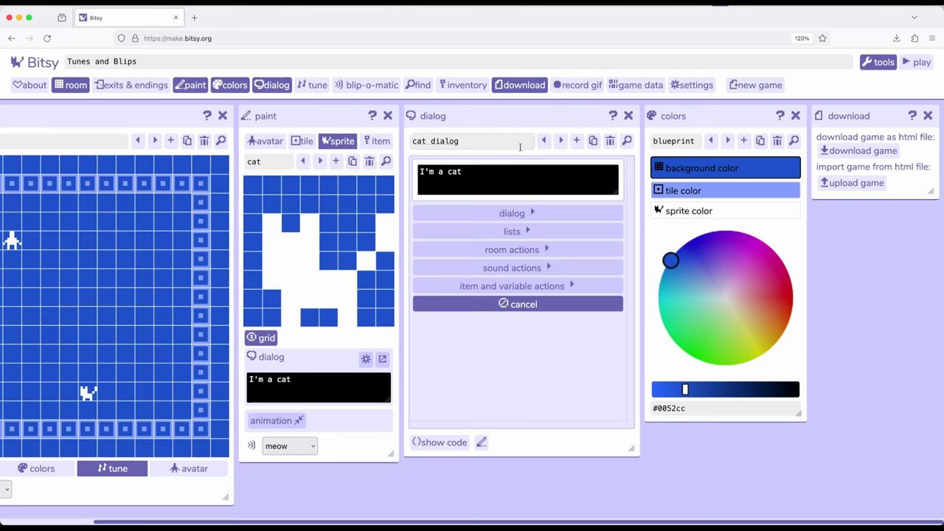
pyautogui.click(512, 250)
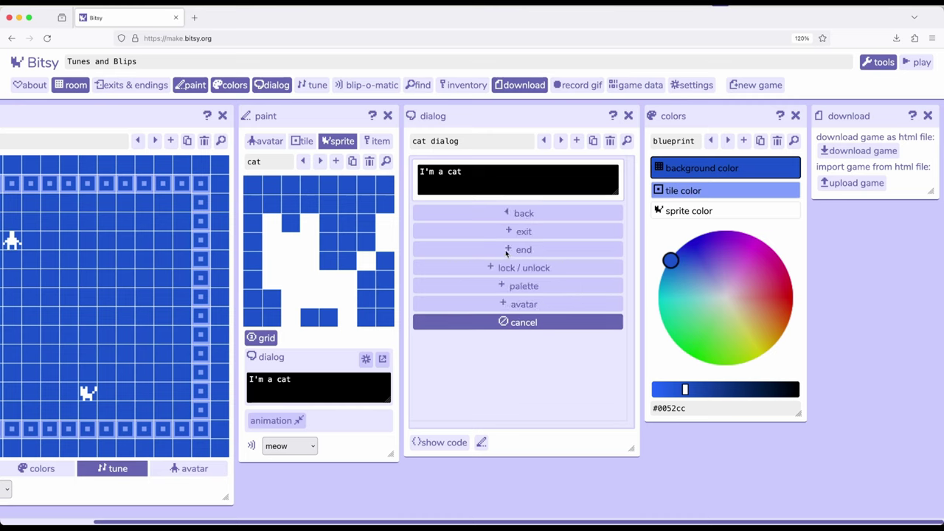
pyautogui.click(529, 216)
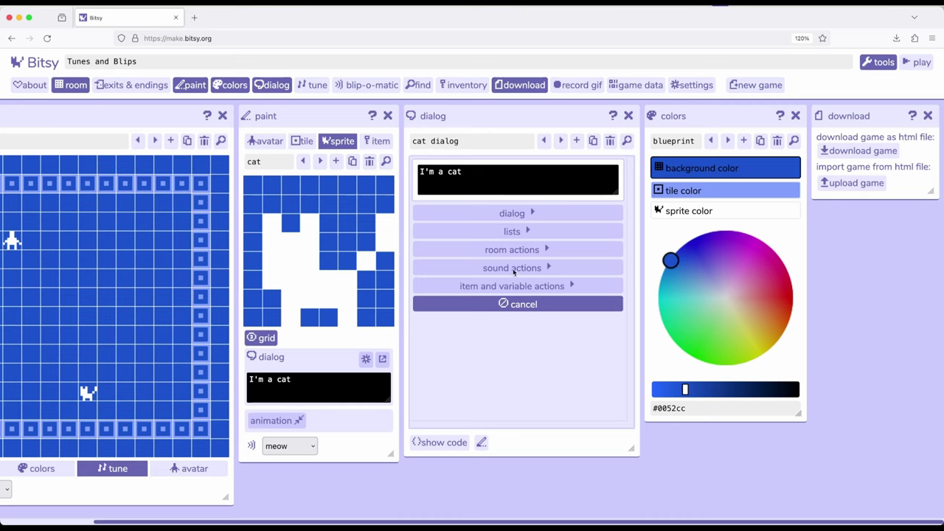
pyautogui.click(512, 268)
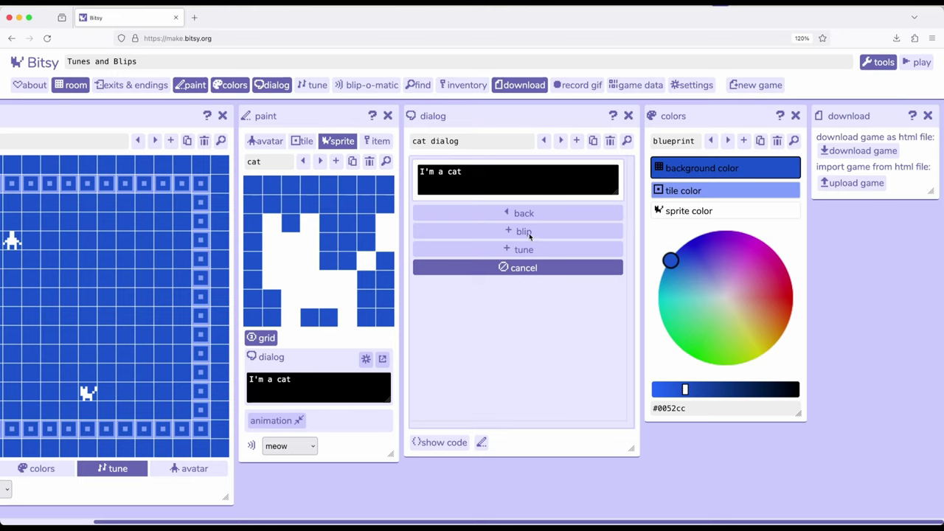
pyautogui.click(532, 251)
pyautogui.click(532, 251)
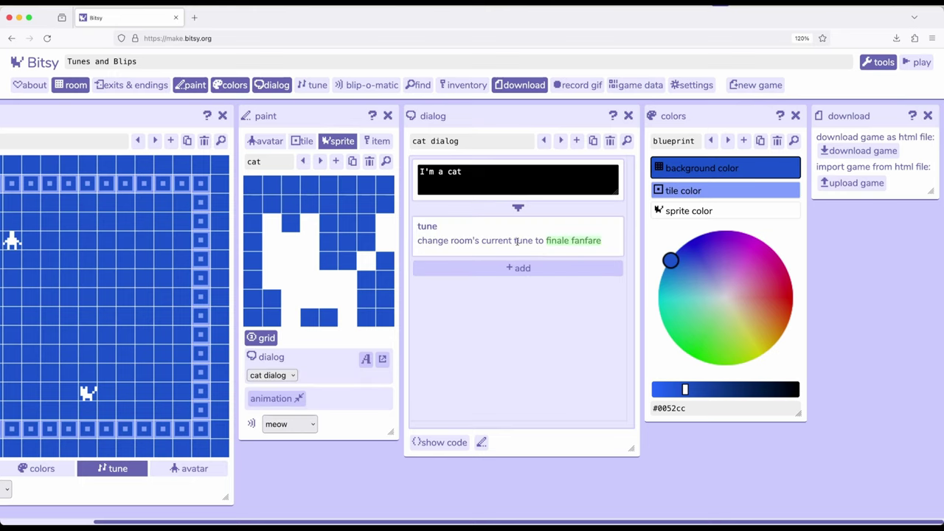
pyautogui.click(570, 243)
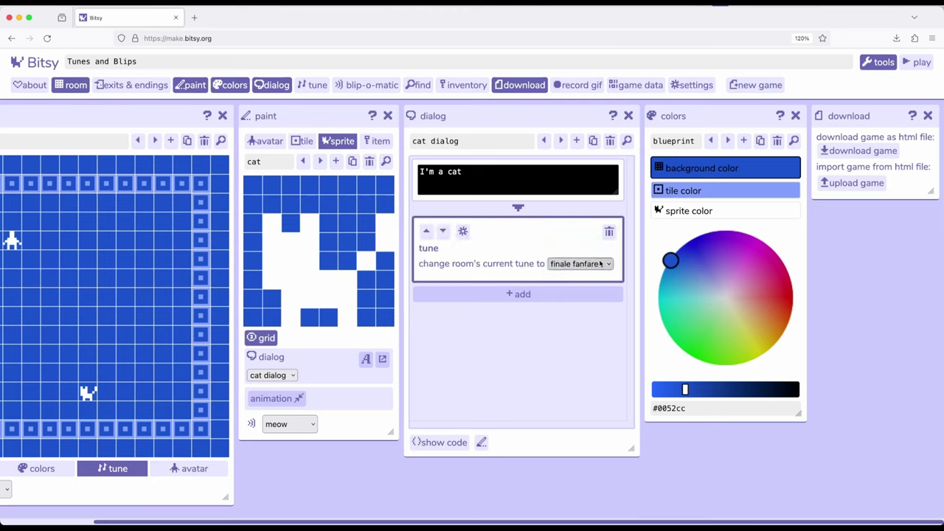
pyautogui.click(598, 264)
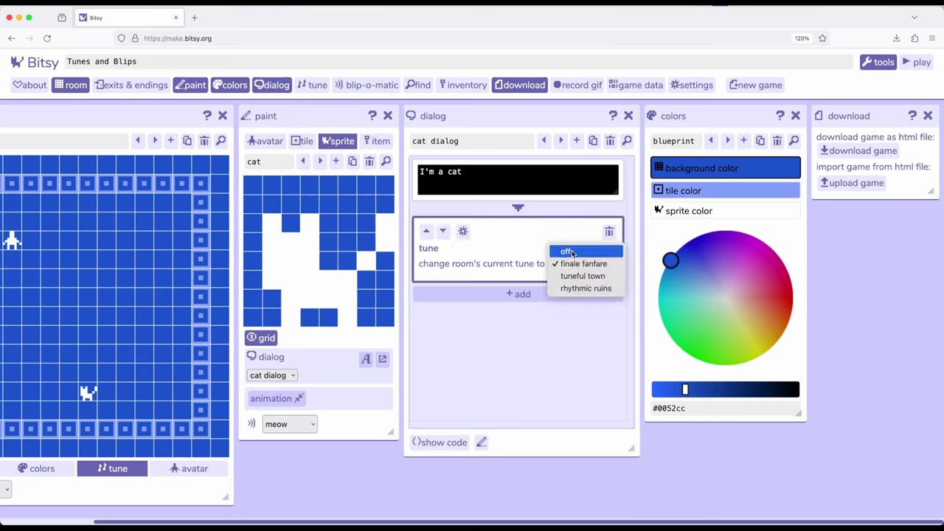
pyautogui.click(574, 289)
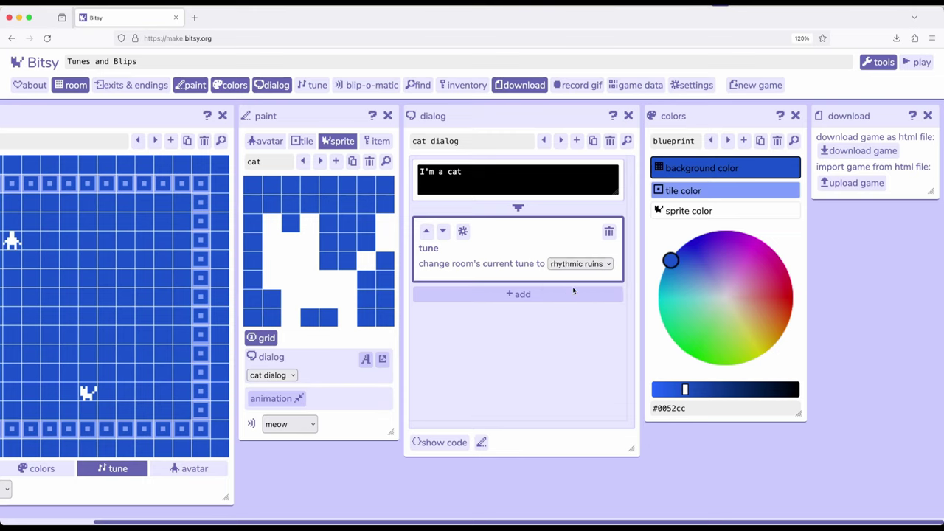
pyautogui.click(919, 62)
pyautogui.press('Right')
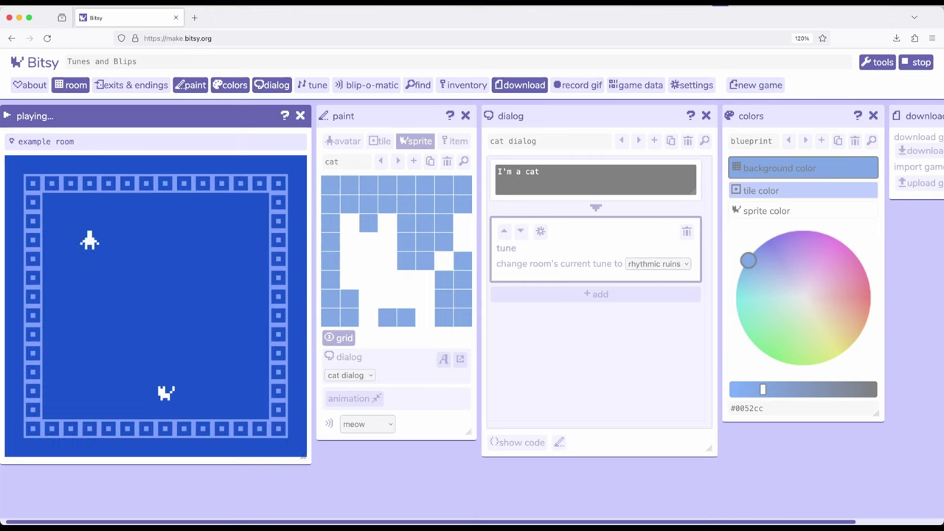
pyautogui.press('Right')
pyautogui.press('Right')
pyautogui.press('Down')
pyautogui.press('Down')
pyautogui.press('Down')
pyautogui.press('Down')
pyautogui.press('Down')
pyautogui.press('Down')
pyautogui.press('Down')
pyautogui.press('Down')
pyautogui.press('Right')
pyautogui.press('Right')
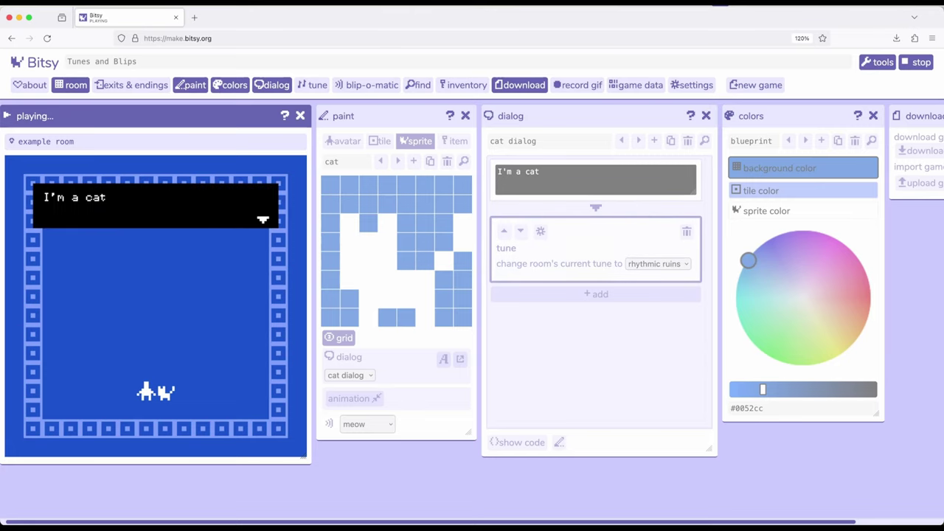
pyautogui.press('Right')
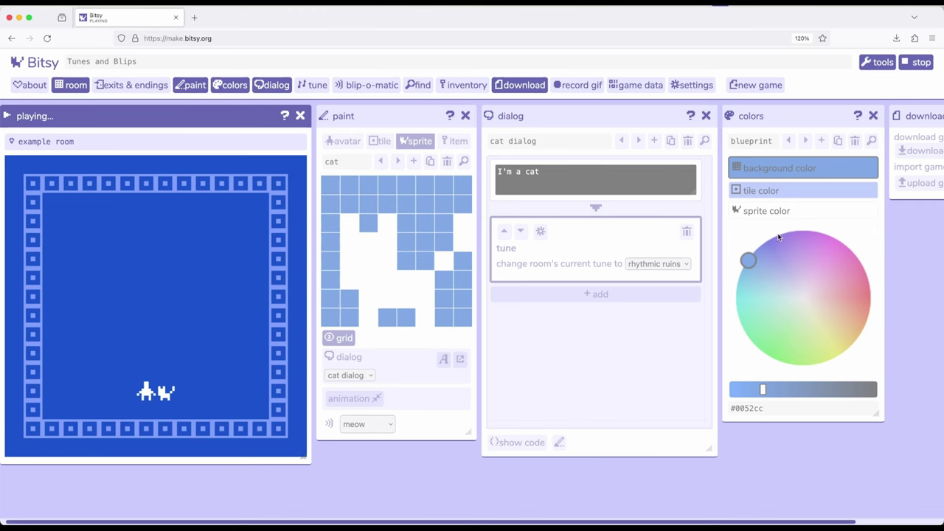
pyautogui.click(917, 63)
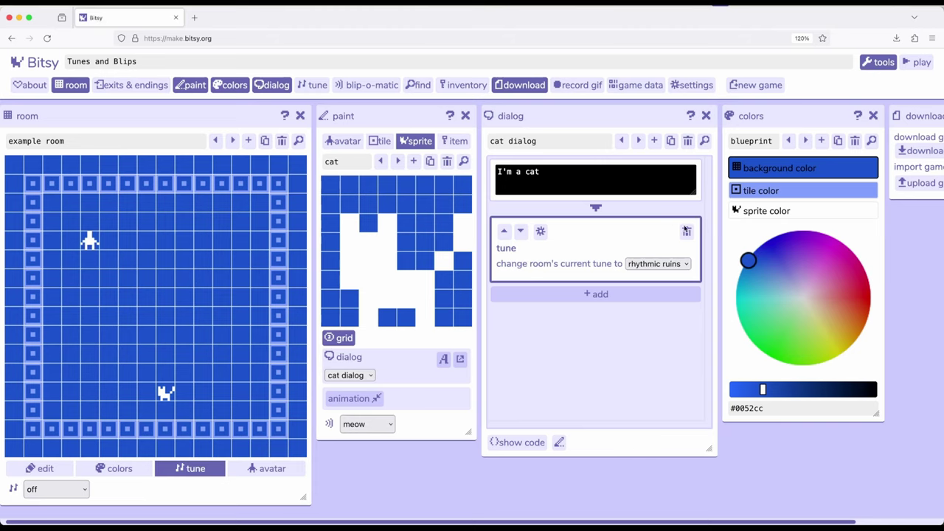
# Step: Swap the cat dialog's tune command for a blip action that plays meow
pyautogui.click(687, 231)
pyautogui.click(596, 213)
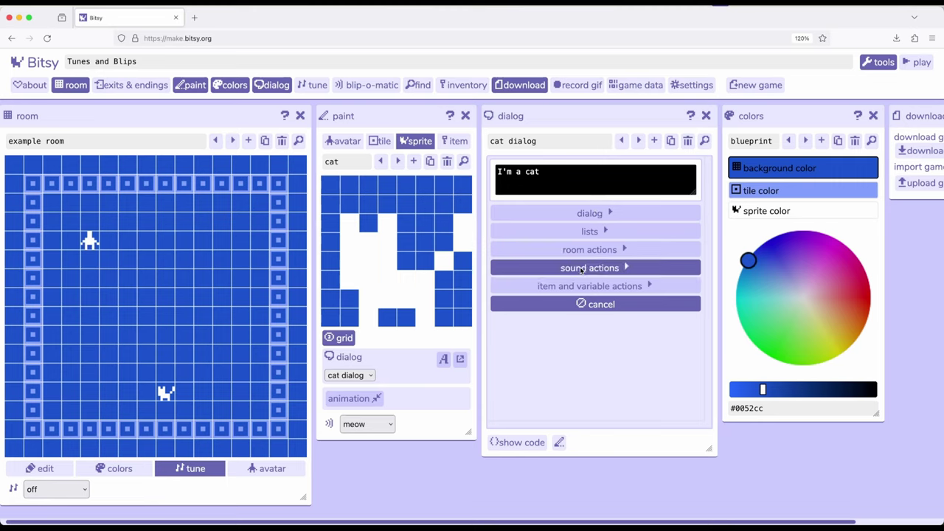
pyautogui.click(581, 270)
pyautogui.click(616, 236)
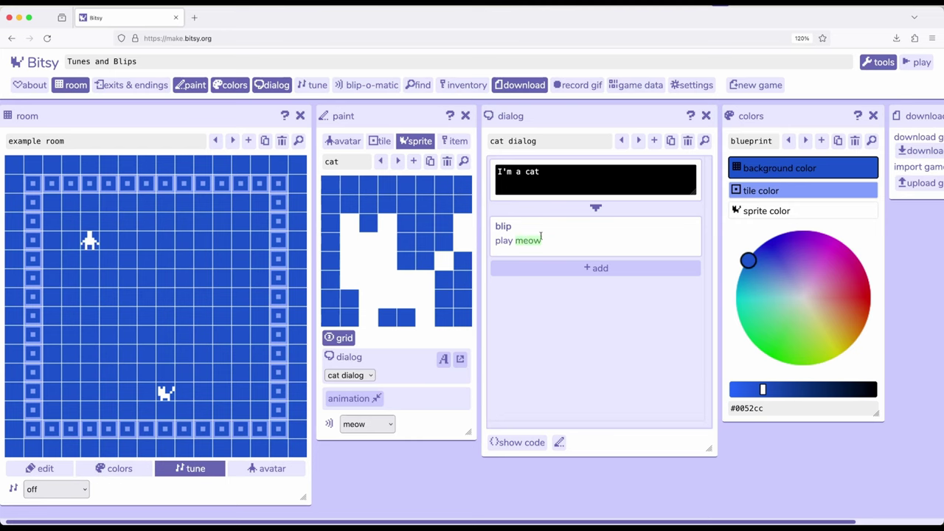
# Step: Playtest the game, walk the avatar into the cat to hear its meow, then stop
pyautogui.click(918, 63)
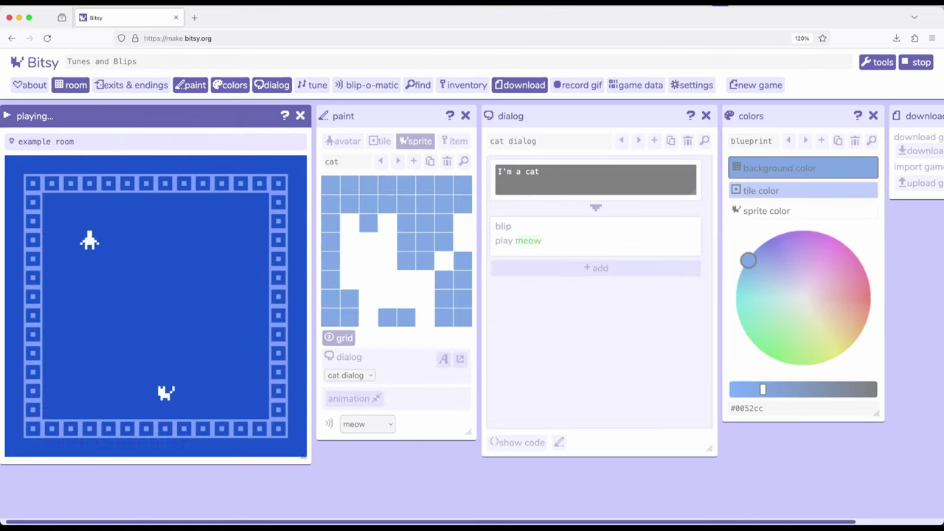
pyautogui.press('Right')
pyautogui.press('Down')
pyautogui.press('Down')
pyautogui.press('Down')
pyautogui.press('Down')
pyautogui.press('Down')
pyautogui.press('Down')
pyautogui.press('Down')
pyautogui.press('Right')
pyautogui.press('Right')
pyautogui.press('Down')
pyautogui.press('Right')
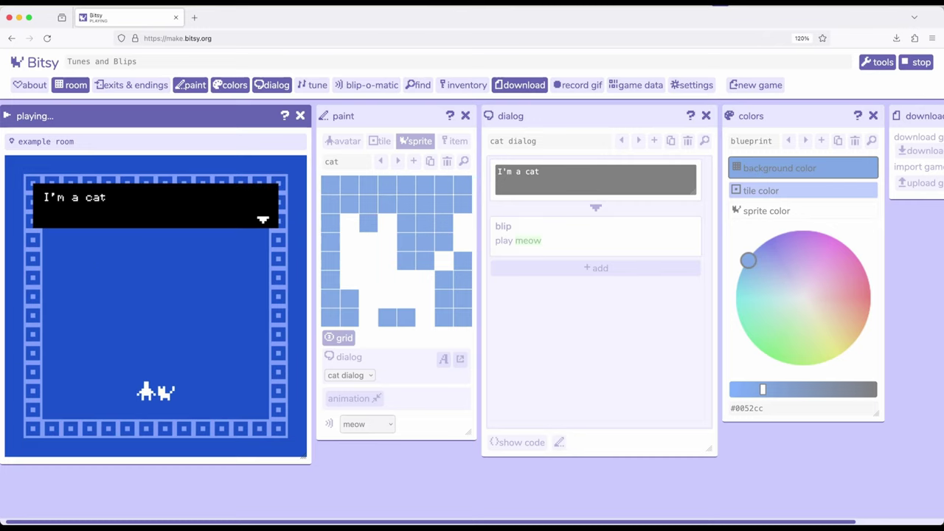
pyautogui.press('Up')
pyautogui.press('Up')
pyautogui.press('Up')
pyautogui.press('Up')
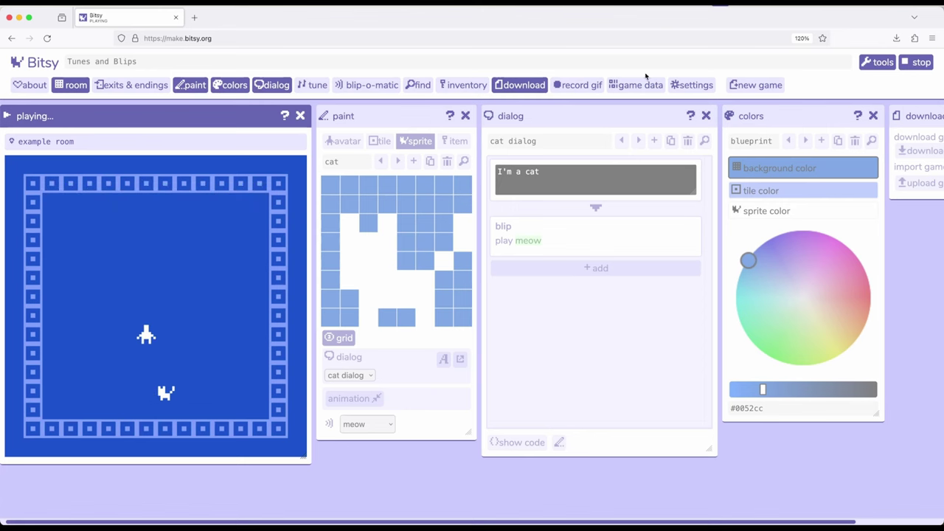
pyautogui.click(917, 62)
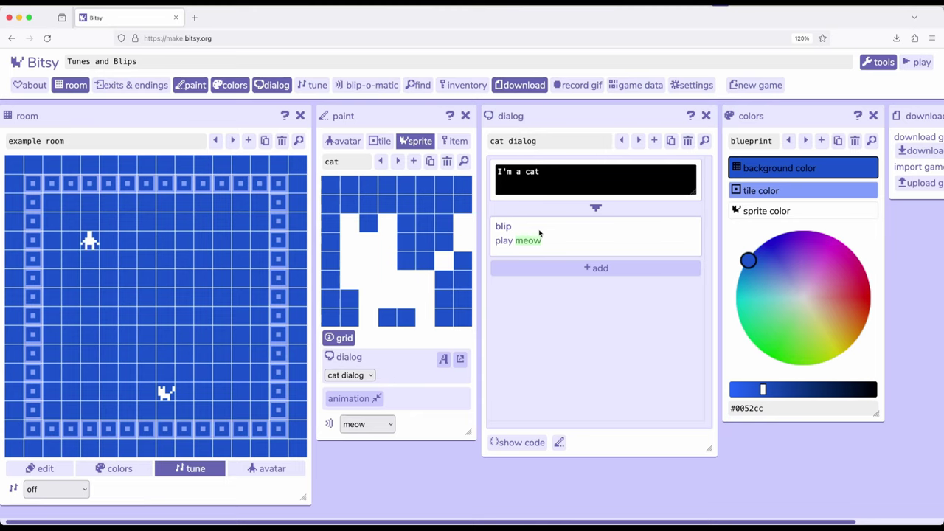
# Step: Delete the meow blip action from the cat's dialog, leaving only "I'm a cat"
pyautogui.click(540, 233)
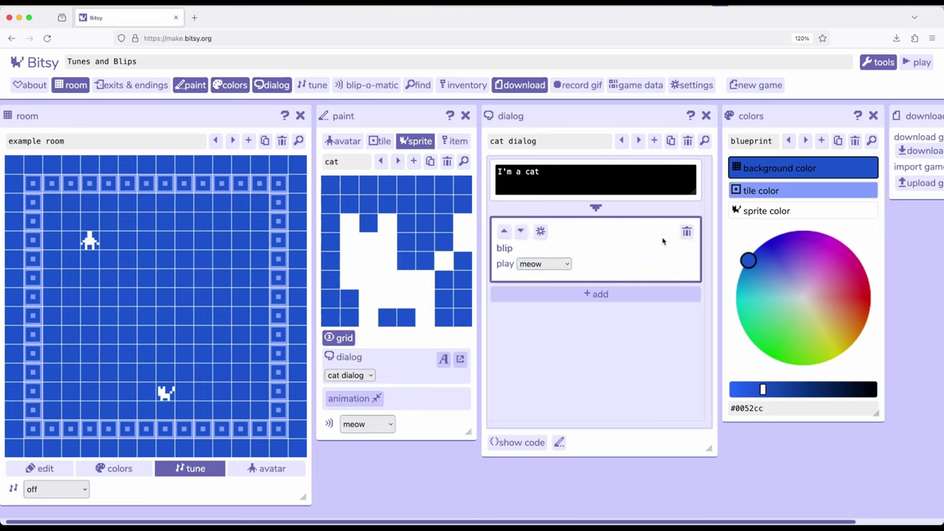
pyautogui.click(688, 233)
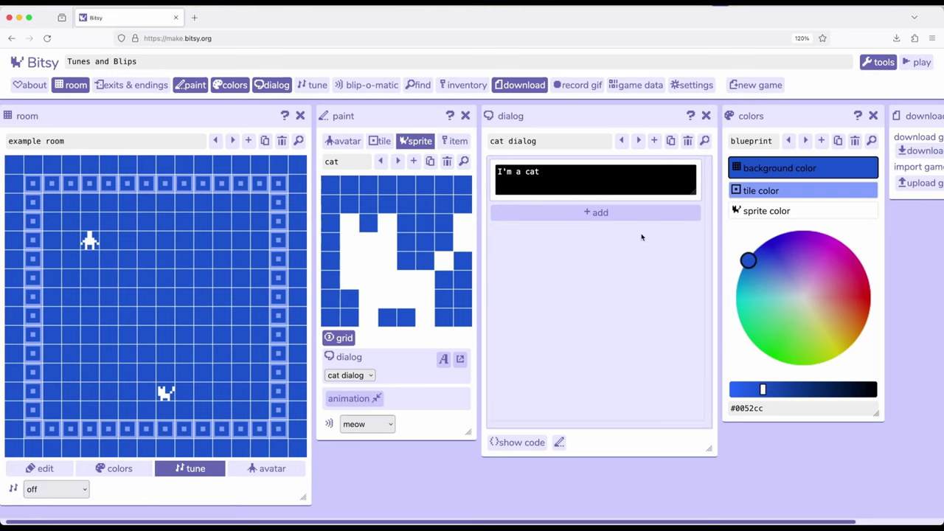
pyautogui.moveTo(153, 121); pyautogui.dragTo(153, 118)
pyautogui.click(561, 213)
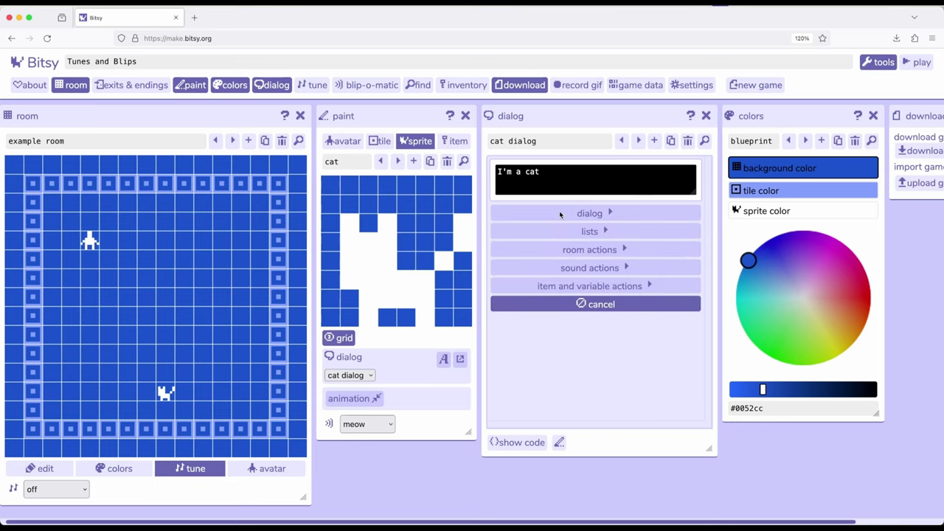
pyautogui.click(574, 268)
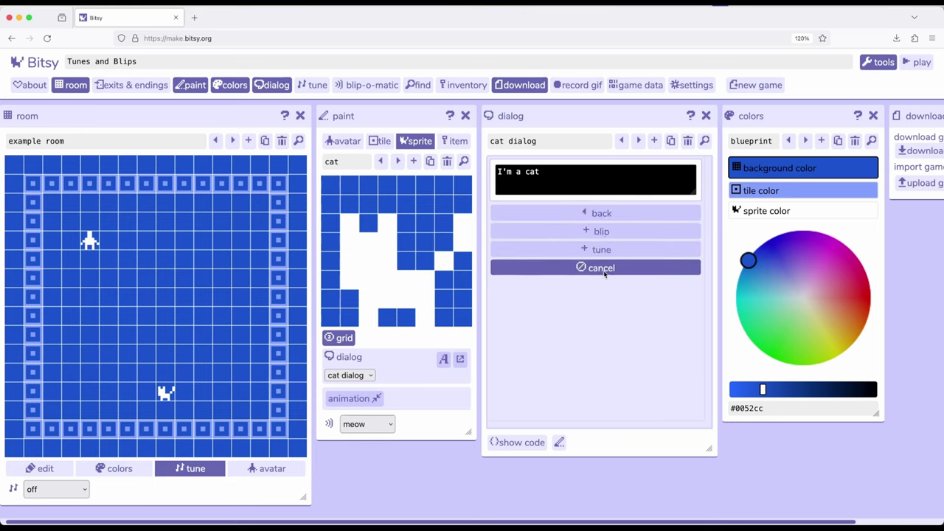
pyautogui.click(604, 270)
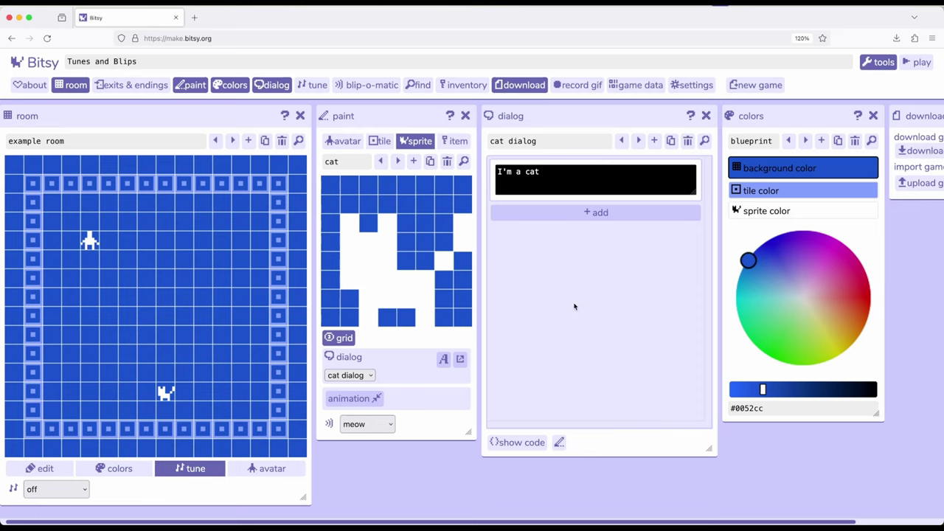